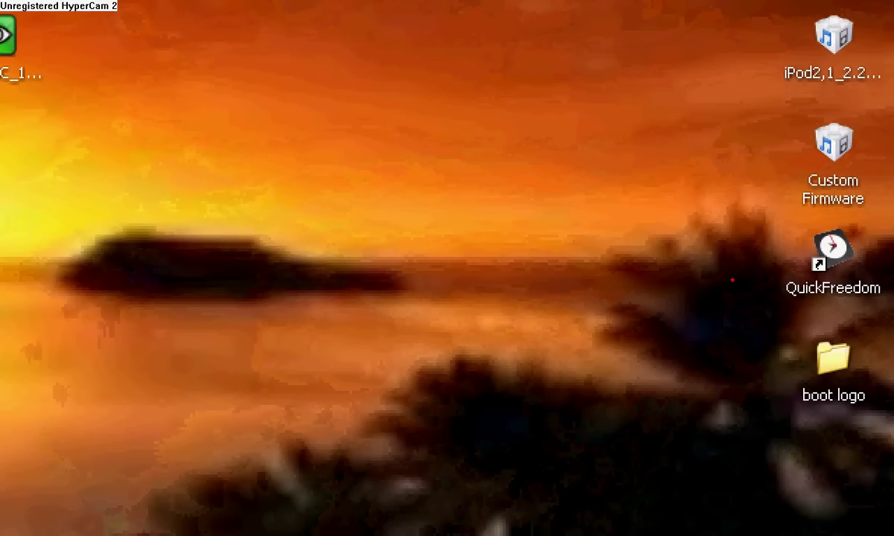
pyautogui.moveTo(753, 264)
pyautogui.mouseDown()
pyautogui.moveTo(757, 253)
pyautogui.moveTo(846, 229)
pyautogui.moveTo(826, 309)
pyautogui.moveTo(772, 232)
pyautogui.mouseUp()
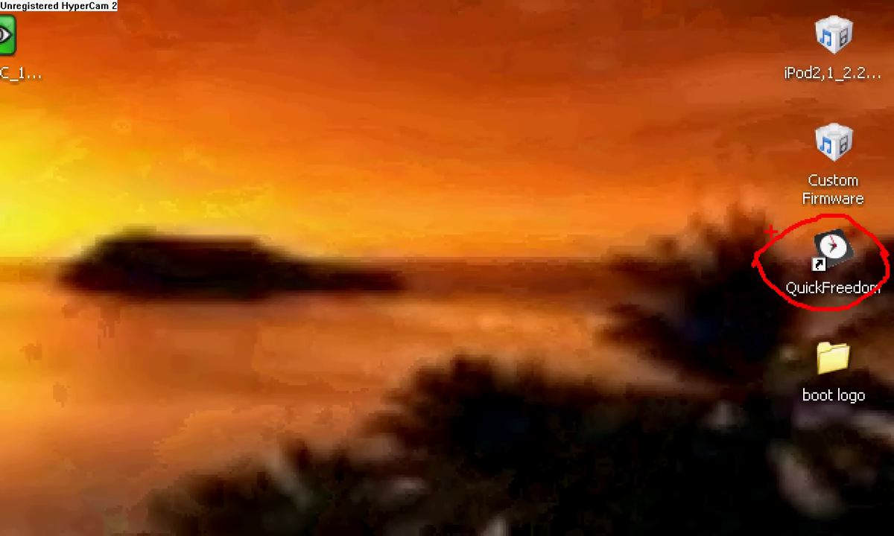
pyautogui.moveTo(816, 4); pyautogui.dragTo(879, 45)
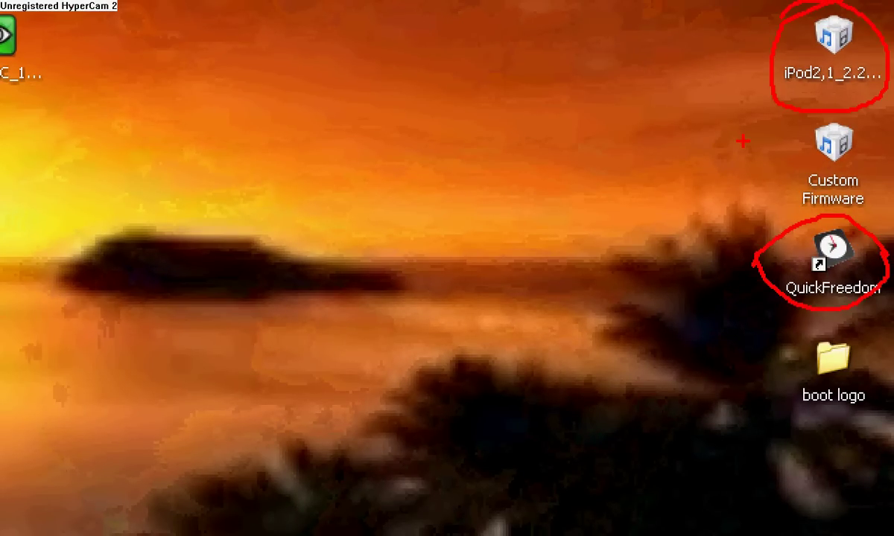
pyautogui.press('Escape')
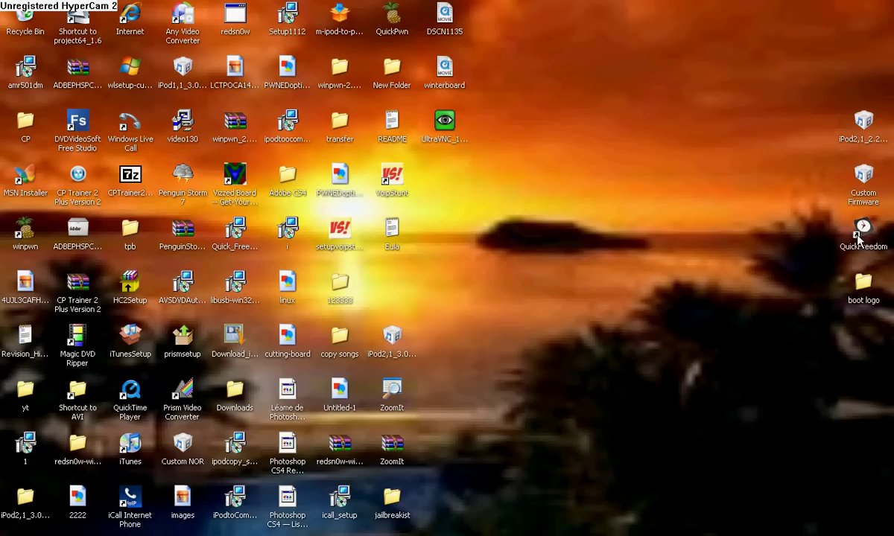
# Step: Launch QuickFreedom from the desktop and open its logo-changing dialog
pyautogui.doubleClick(861, 231)
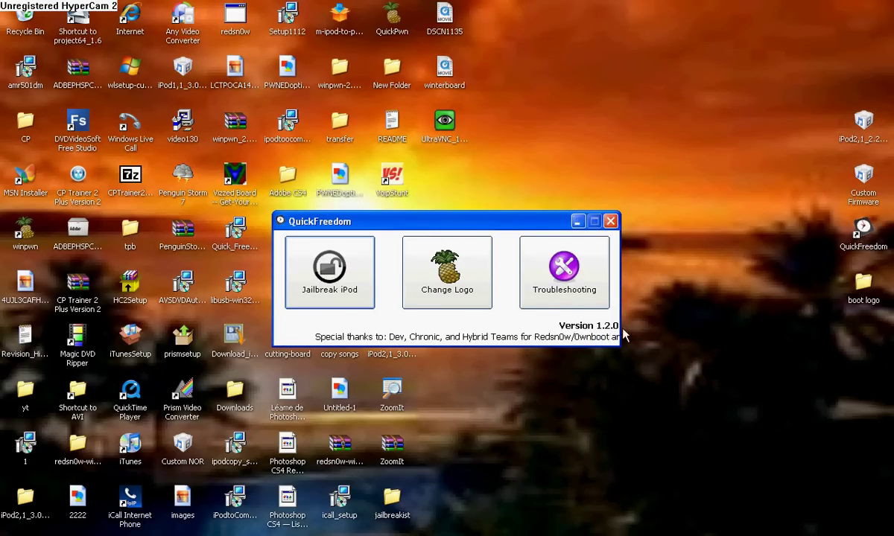
pyautogui.hotkey('ctrl', '1')
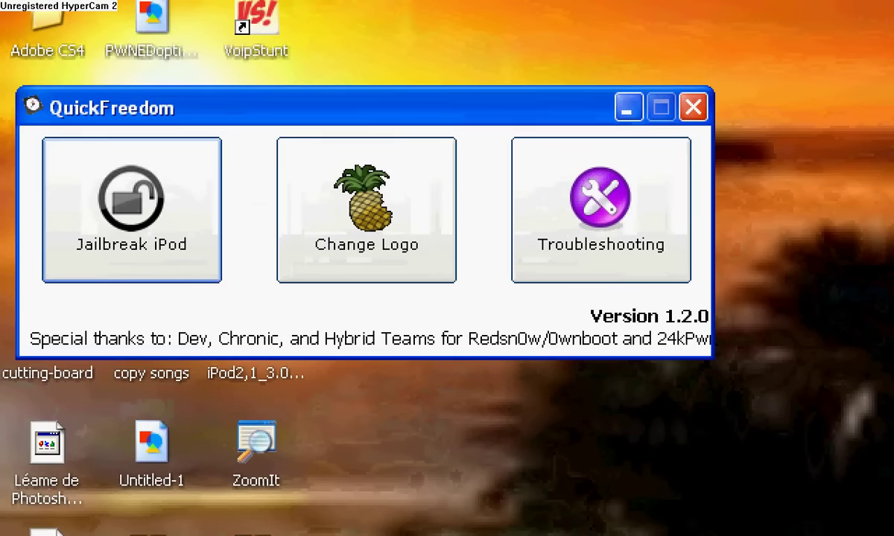
pyautogui.moveTo(466, 126)
pyautogui.mouseDown()
pyautogui.moveTo(365, 114)
pyautogui.moveTo(350, 257)
pyautogui.moveTo(447, 119)
pyautogui.mouseUp()
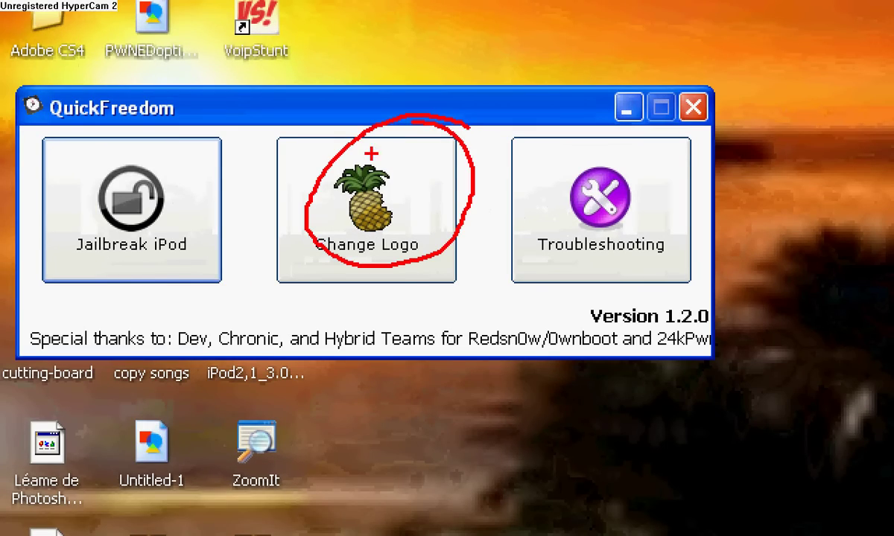
pyautogui.press('Escape')
pyautogui.click(479, 298)
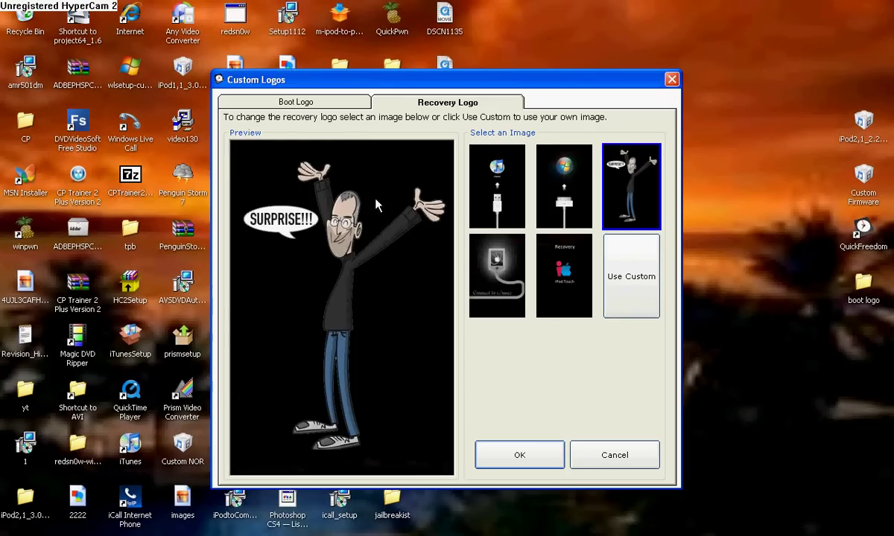
# Step: Preview several built-in boot logos, including the PWNED! stamp, the pineapple, iPwned and the blue Apple logo
pyautogui.click(312, 102)
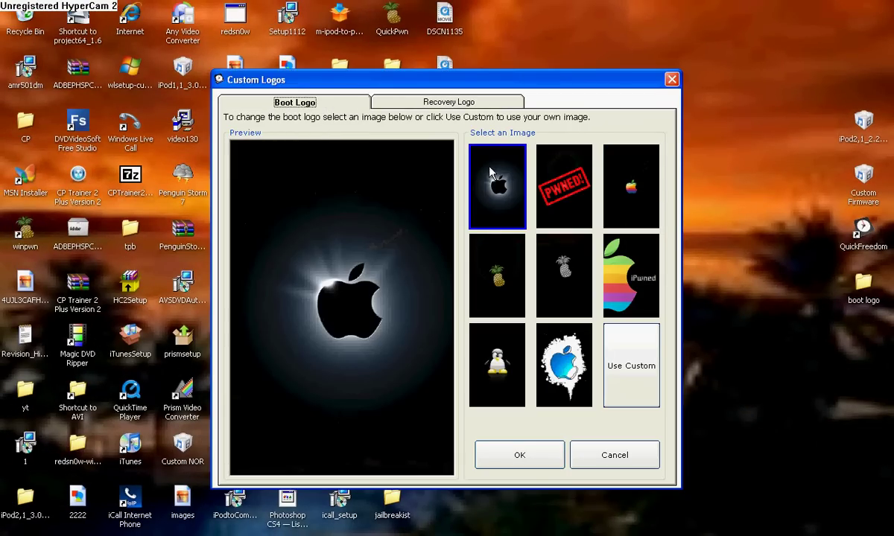
pyautogui.click(575, 190)
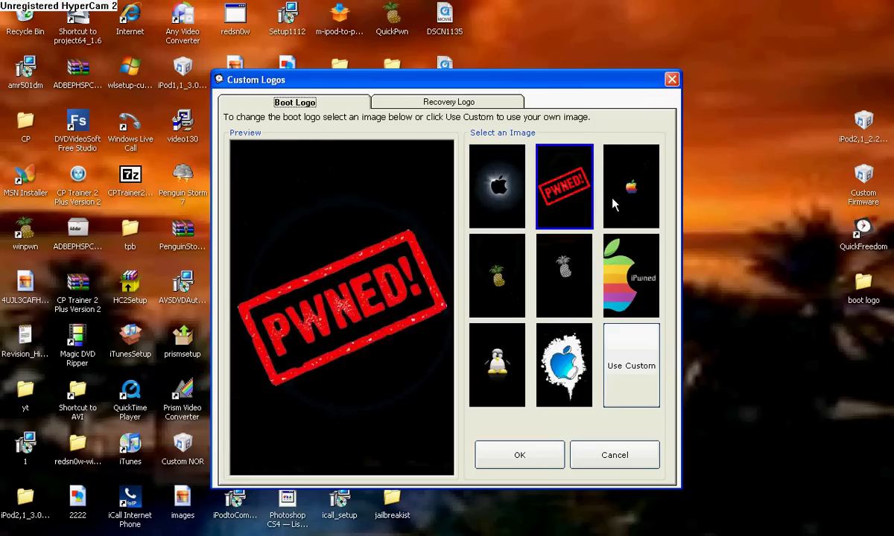
pyautogui.click(631, 187)
pyautogui.click(565, 272)
pyautogui.click(625, 278)
pyautogui.click(555, 359)
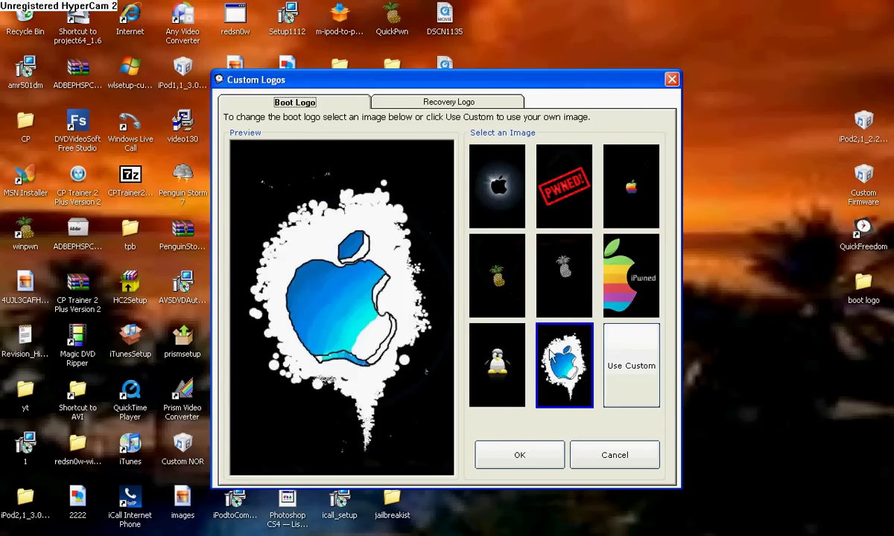
# Step: Load the Copy of PWNED_Penguin image from the boot logo folder as the custom boot logo
pyautogui.click(630, 359)
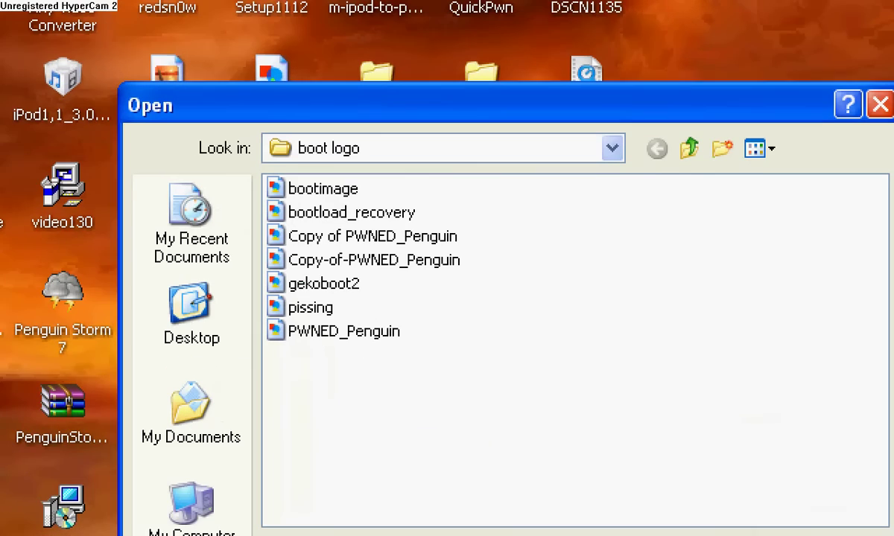
pyautogui.moveTo(463, 227)
pyautogui.mouseDown()
pyautogui.moveTo(260, 225)
pyautogui.moveTo(321, 241)
pyautogui.moveTo(467, 232)
pyautogui.mouseUp()
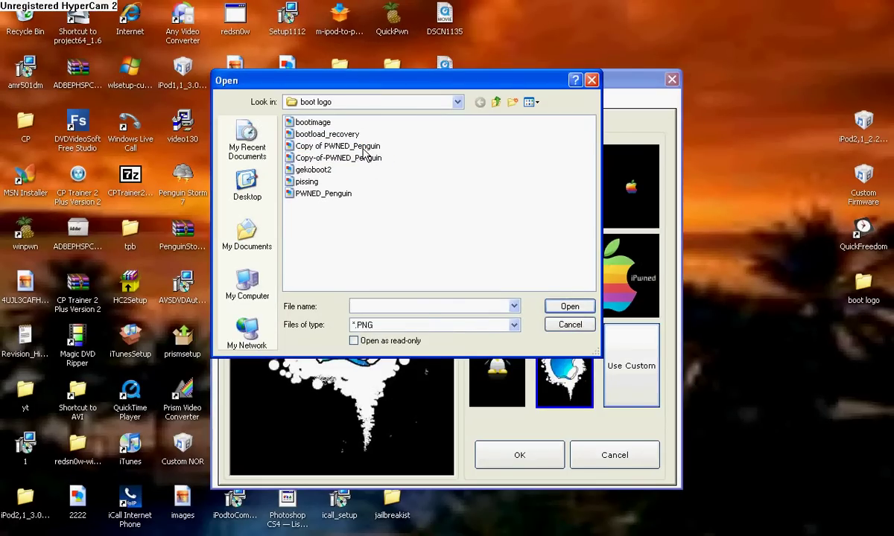
pyautogui.doubleClick(363, 149)
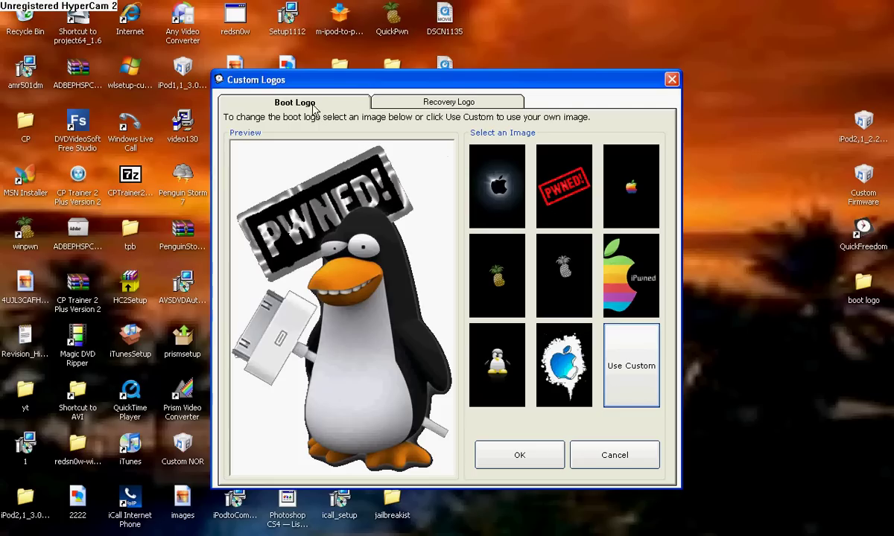
# Step: Load the bootload_recovery image from the boot logo folder as the custom recovery logo
pyautogui.click(423, 104)
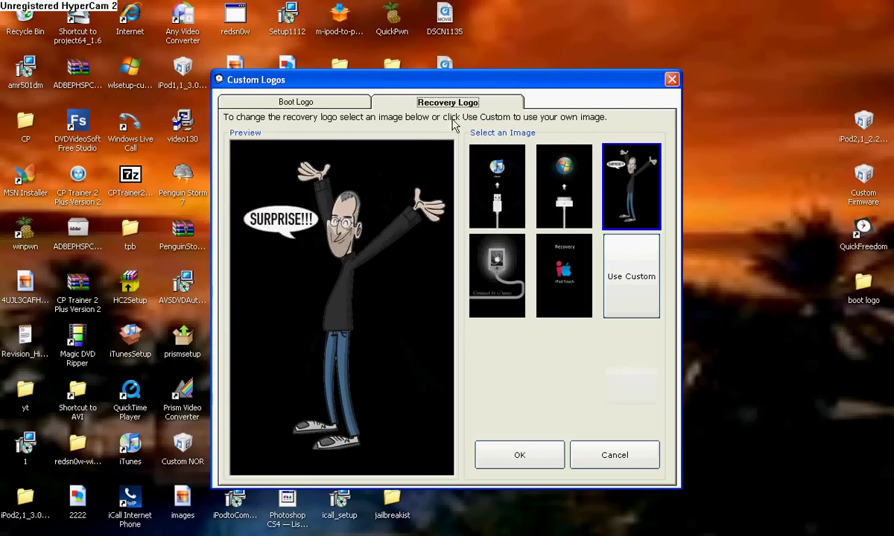
pyautogui.click(624, 296)
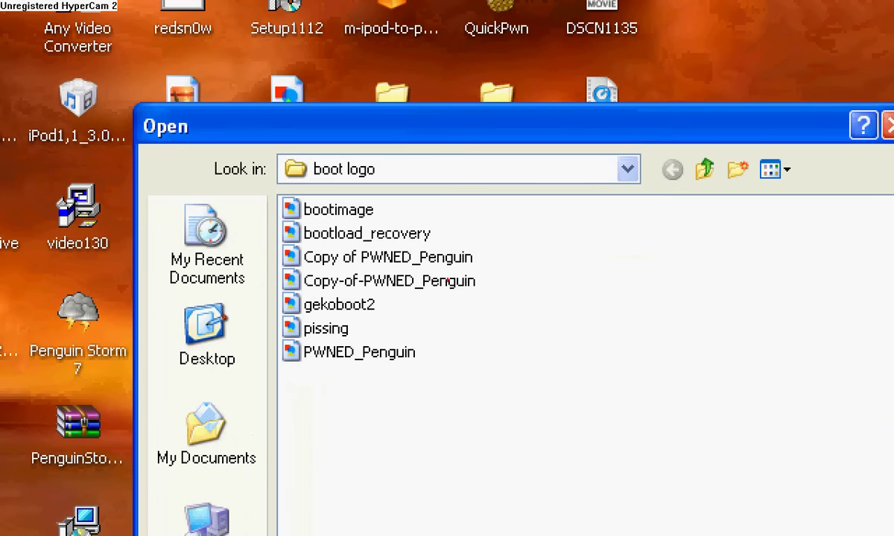
pyautogui.moveTo(416, 212)
pyautogui.mouseDown()
pyautogui.moveTo(399, 222)
pyautogui.moveTo(301, 222)
pyautogui.moveTo(364, 236)
pyautogui.moveTo(416, 223)
pyautogui.mouseUp()
pyautogui.press('Escape')
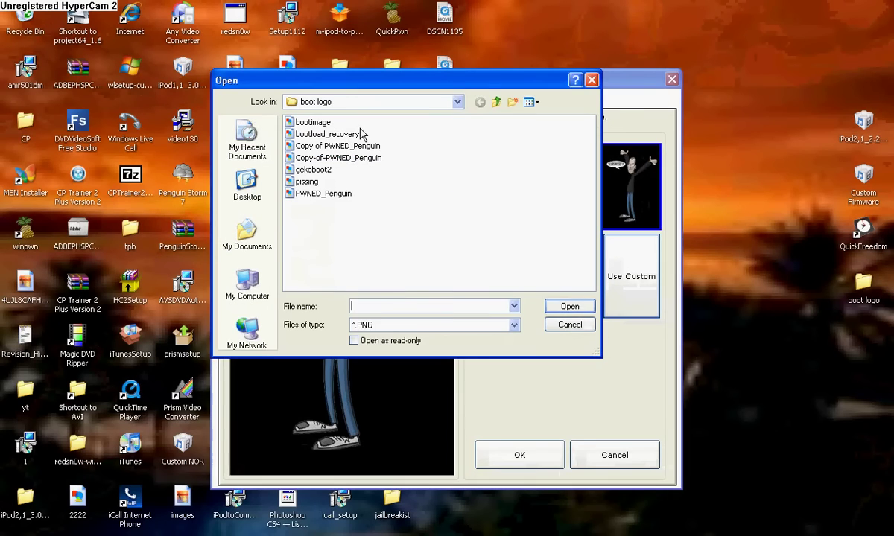
pyautogui.doubleClick(333, 134)
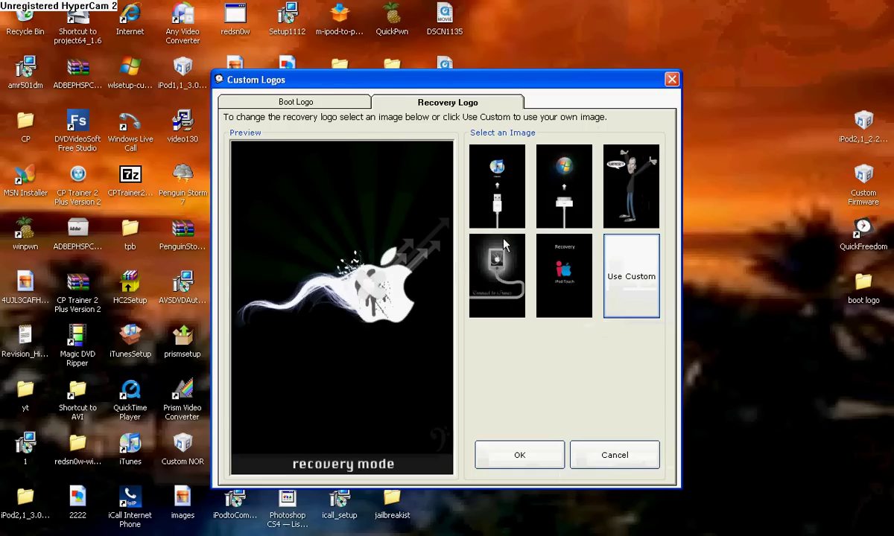
# Step: Try the built-in iTunes cable recovery logo and reload bootload_recovery as the custom recovery image
pyautogui.click(489, 212)
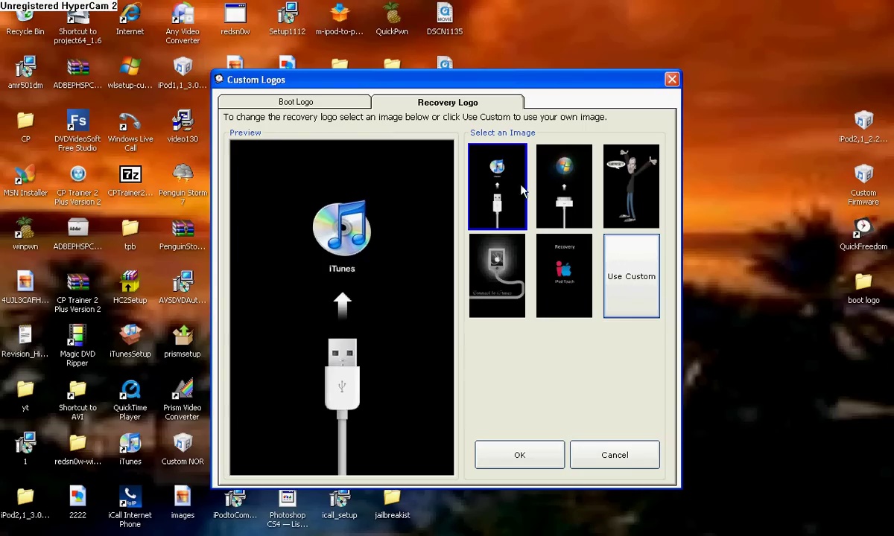
pyautogui.click(623, 290)
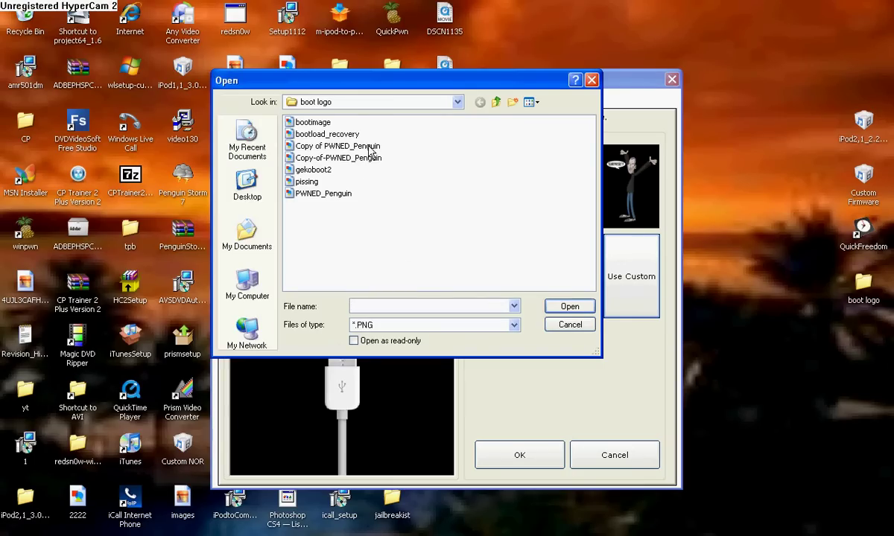
pyautogui.doubleClick(318, 134)
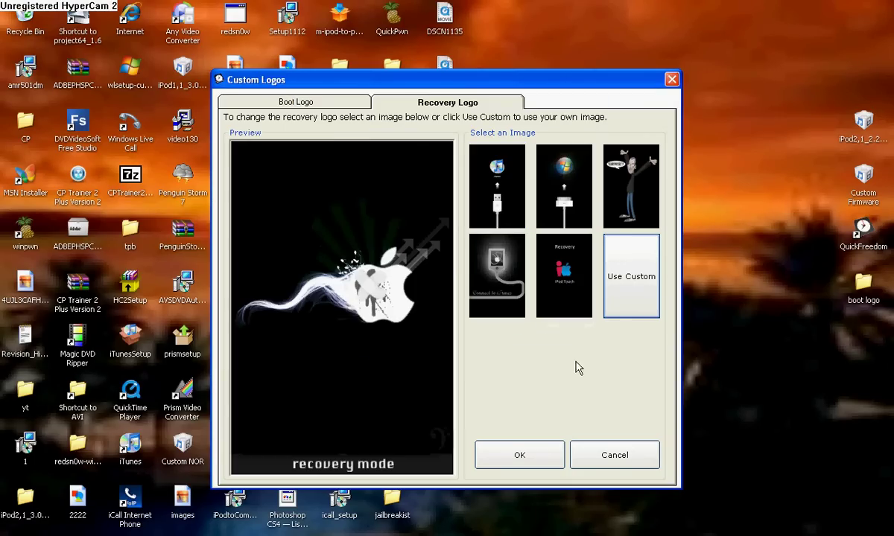
# Step: Check the chosen boot and recovery logos, apply them and accept both transparency warnings
pyautogui.click(324, 104)
pyautogui.click(402, 104)
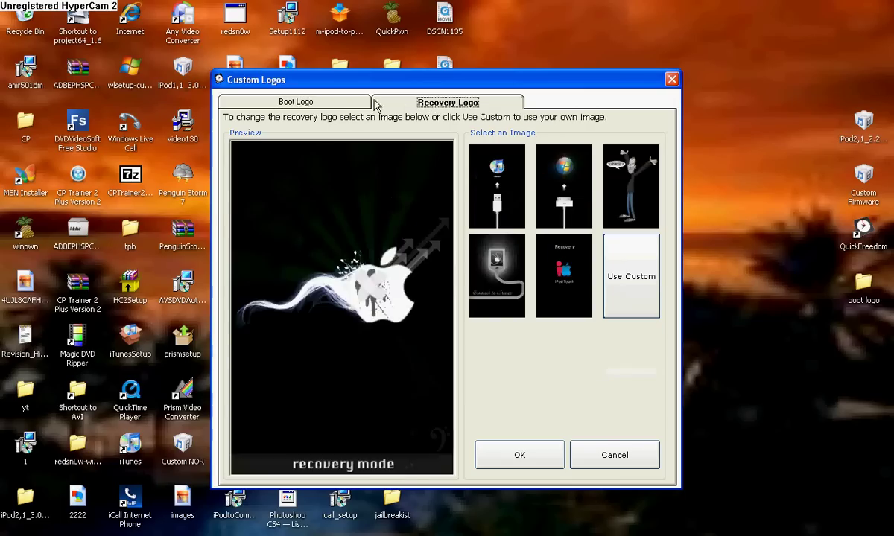
pyautogui.click(321, 102)
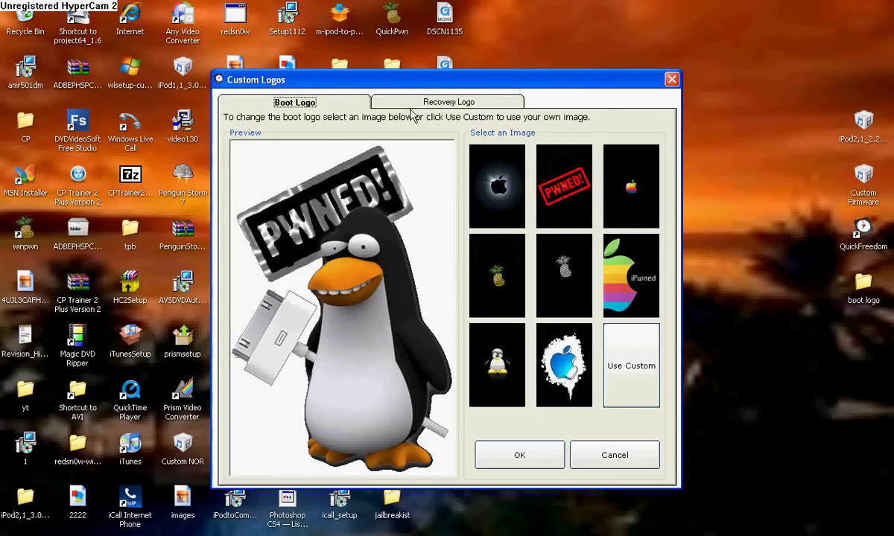
pyautogui.click(536, 456)
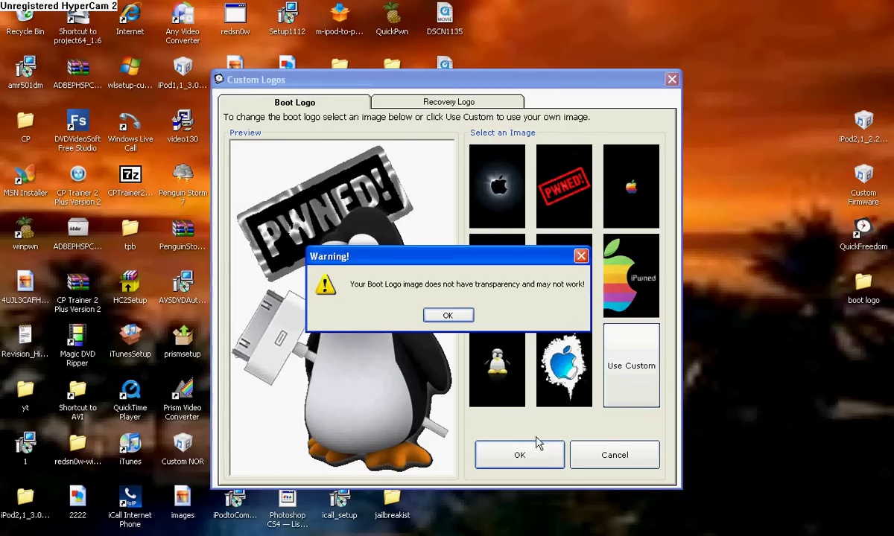
pyautogui.click(449, 316)
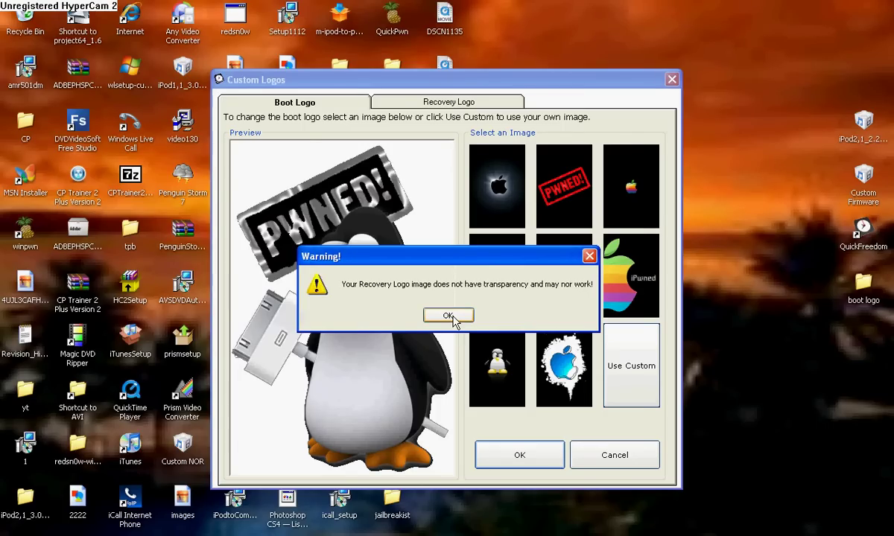
pyautogui.click(449, 316)
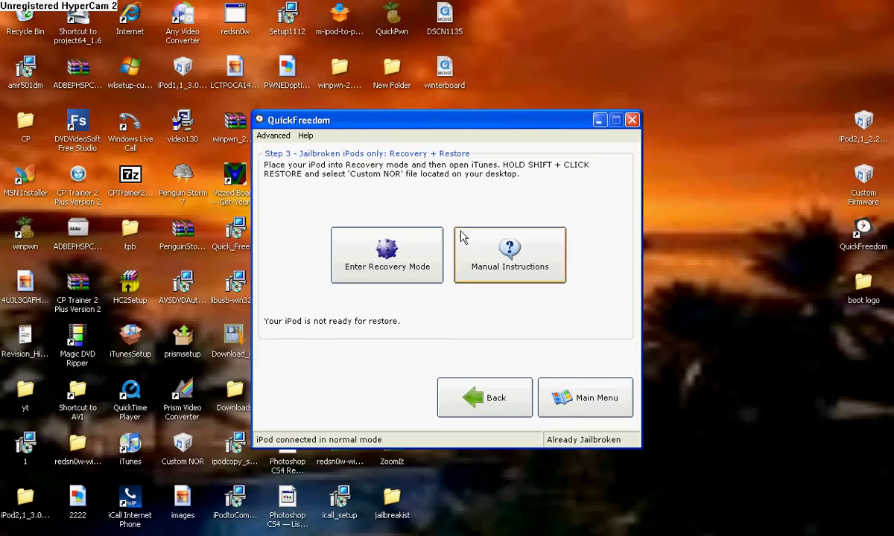
# Step: Move the QuickFreedom window aside and put the connected iPod into recovery mode
pyautogui.moveTo(379, 127); pyautogui.dragTo(547, 113)
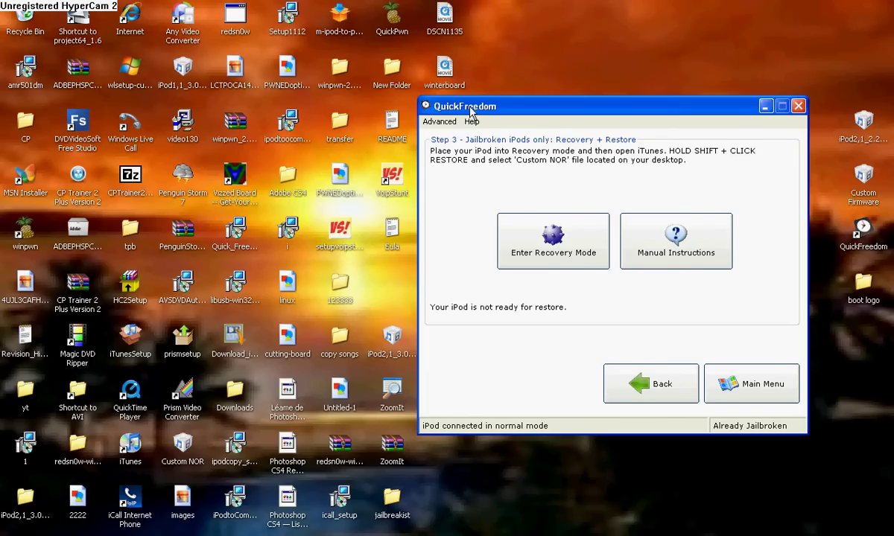
pyautogui.moveTo(470, 112); pyautogui.dragTo(465, 161)
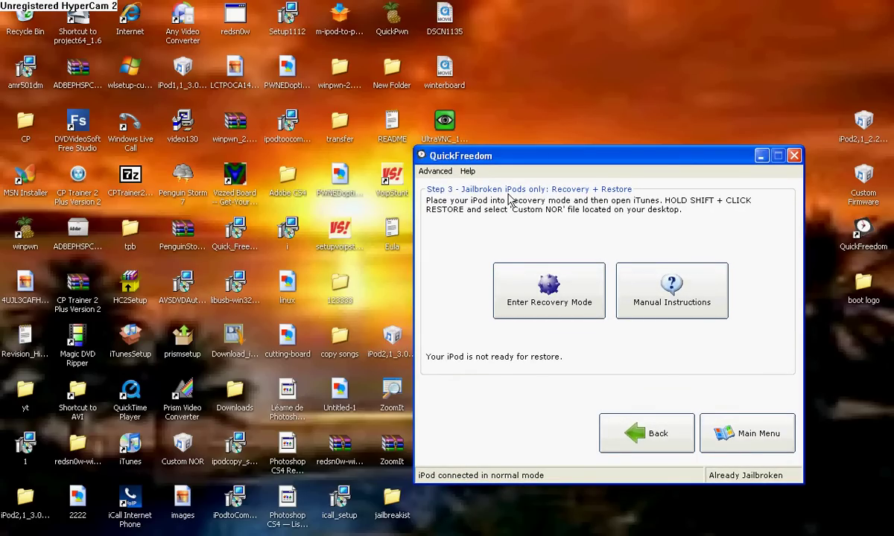
pyautogui.click(527, 296)
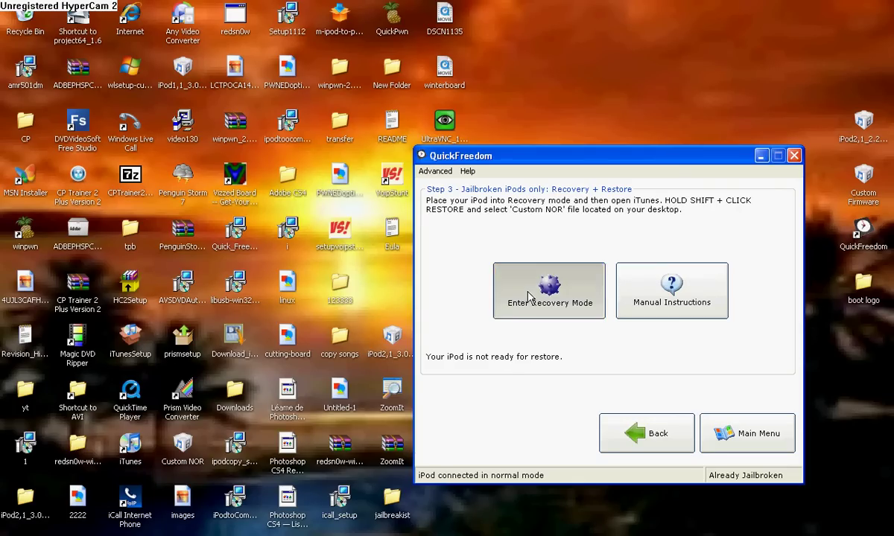
pyautogui.click(527, 296)
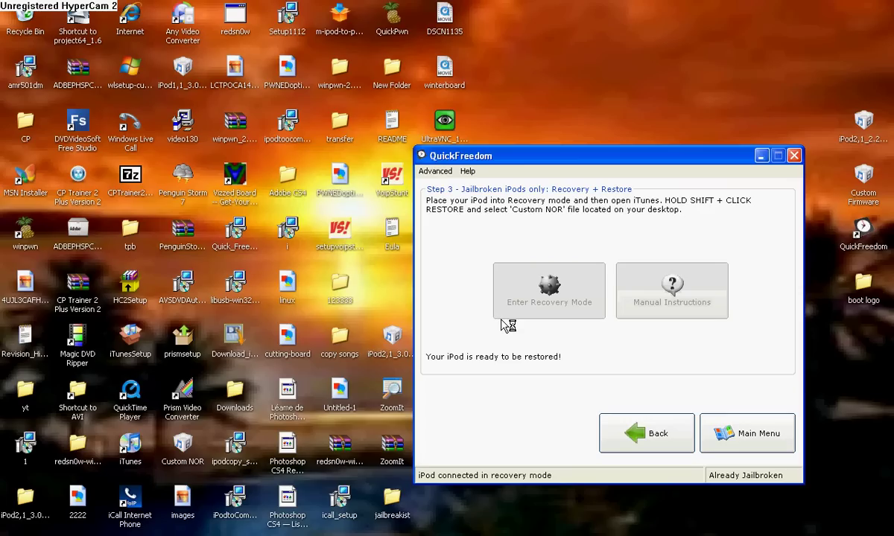
# Step: Switch to iTunes, acknowledge the recovery-mode notice for the iPod and decline the iTunes 8.2.1 download
pyautogui.doubleClick(127, 451)
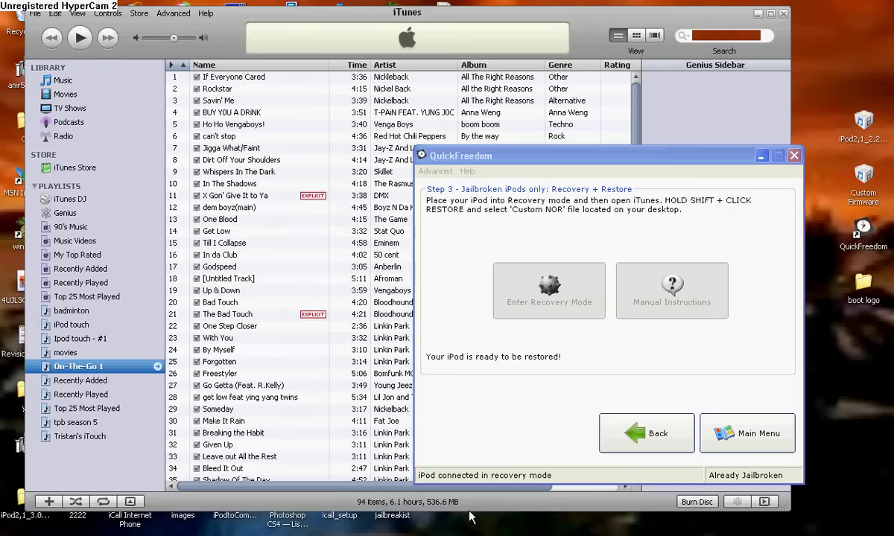
pyautogui.click(653, 160)
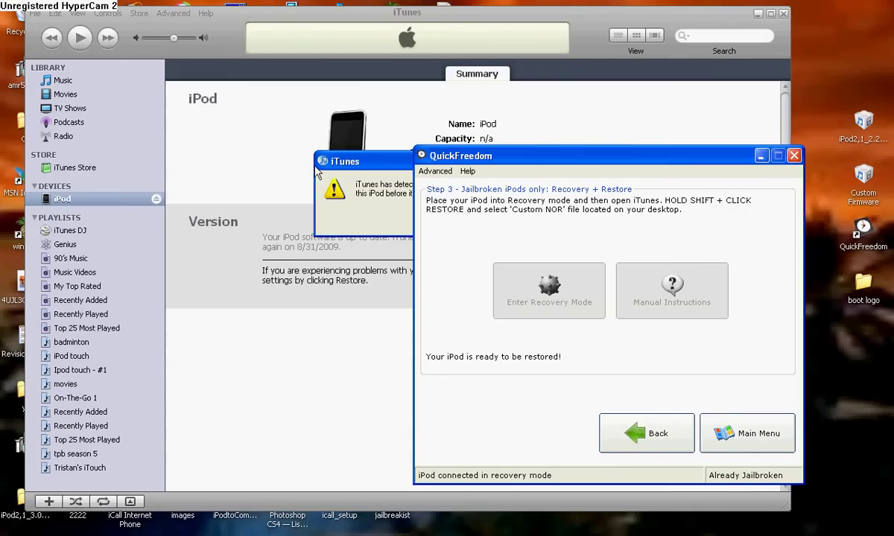
pyautogui.click(348, 163)
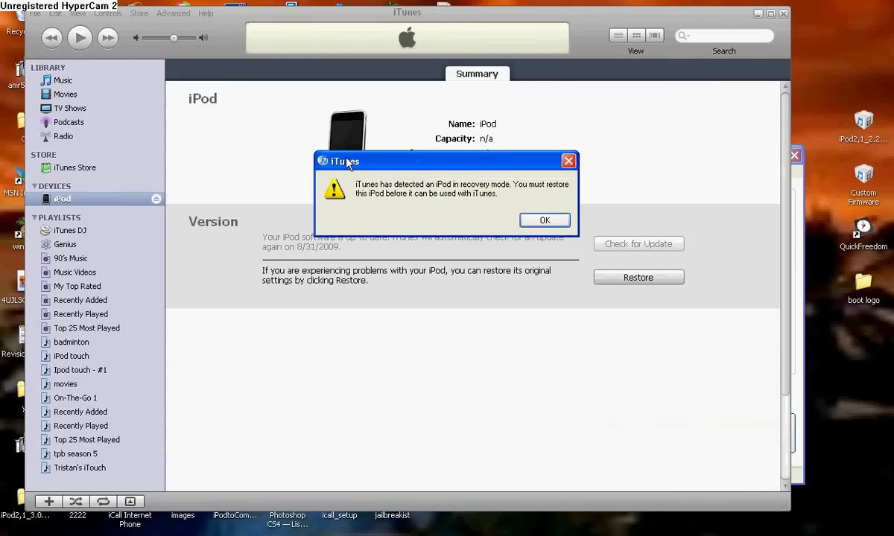
pyautogui.click(542, 221)
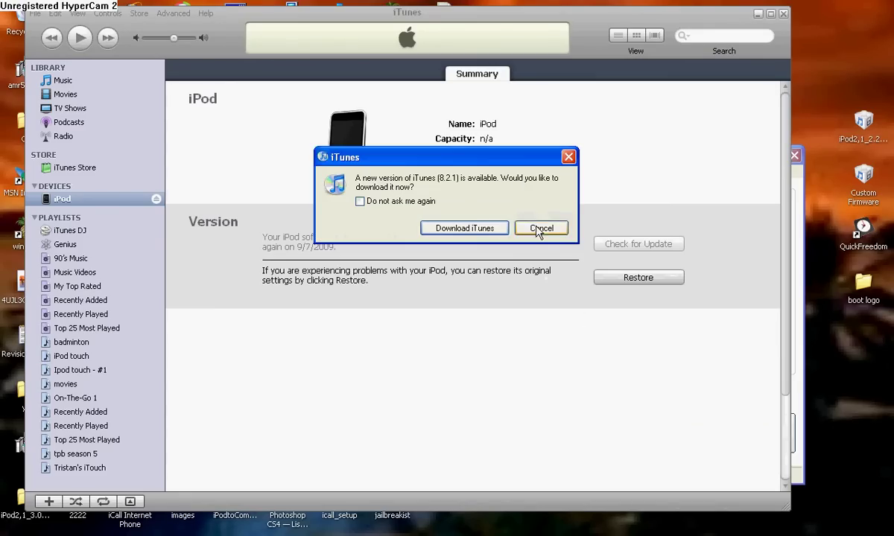
pyautogui.click(539, 229)
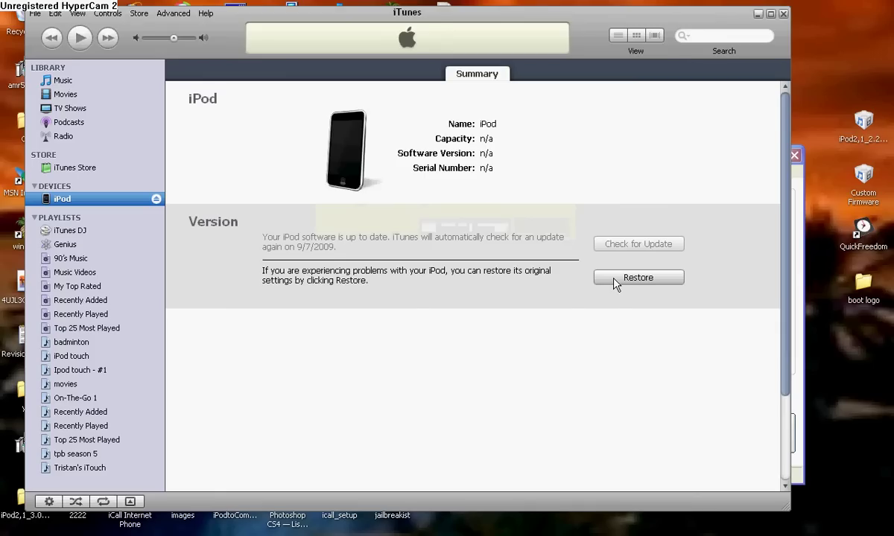
# Step: Start restoring the iPod in recovery mode from the Custom NOR firmware file on the Desktop
pyautogui.keyDown('shift'); pyautogui.click(634, 278); pyautogui.keyUp('shift')
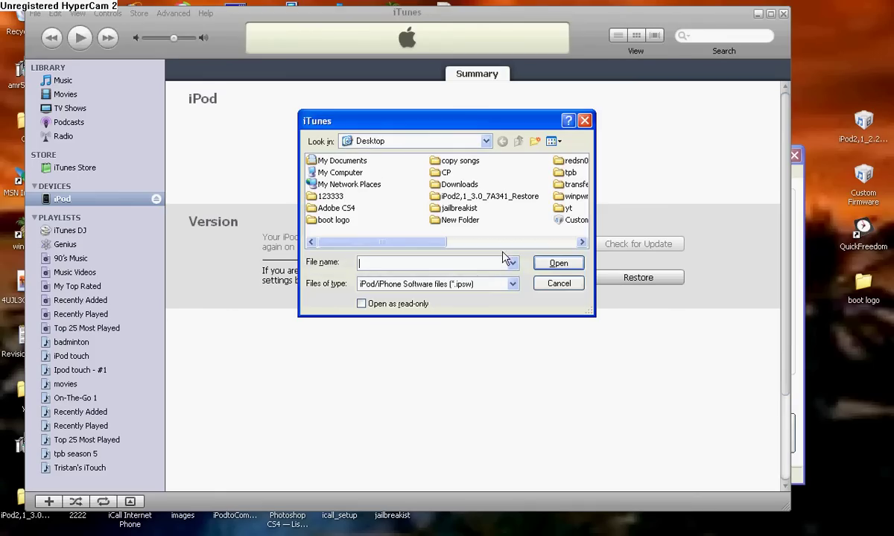
pyautogui.click(581, 243)
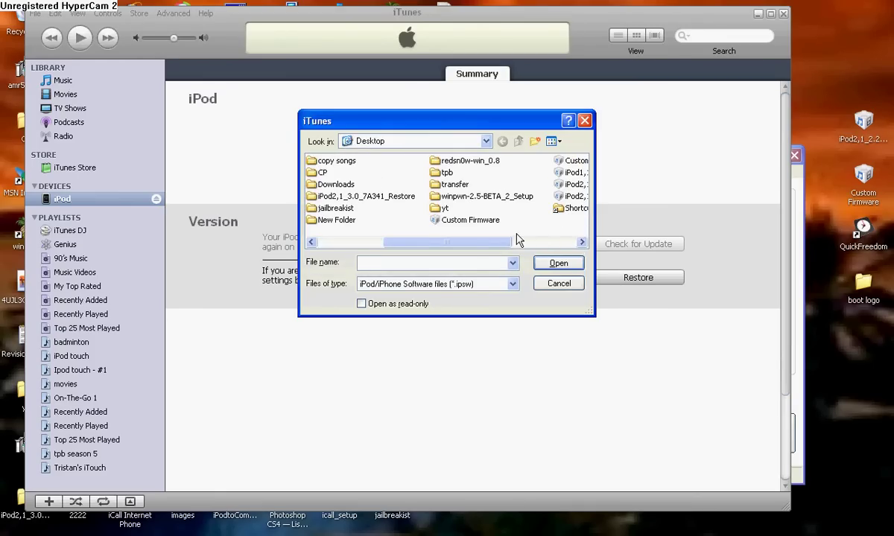
pyautogui.click(581, 243)
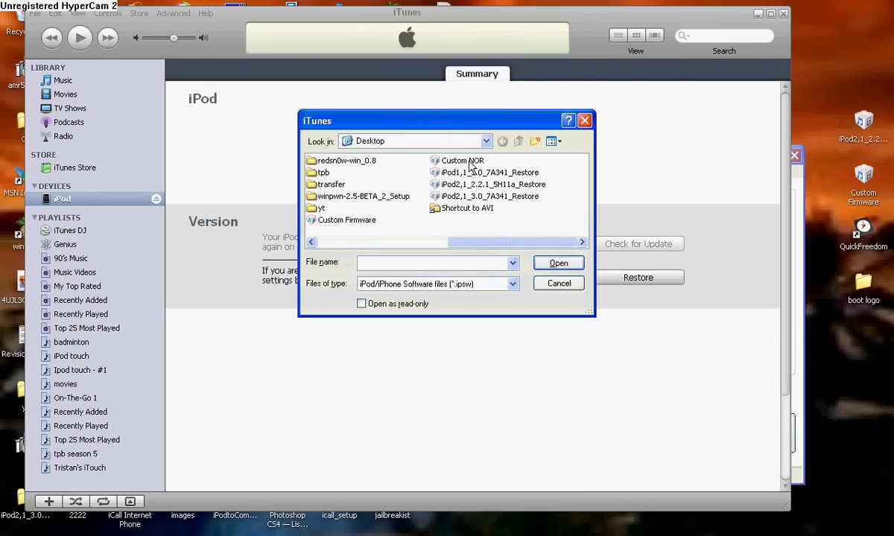
pyautogui.click(359, 262)
pyautogui.doubleClick(460, 160)
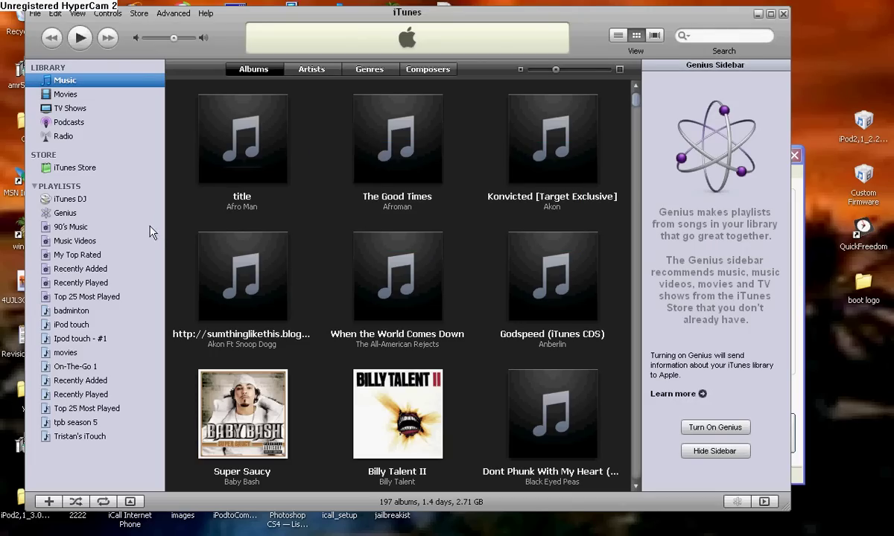
pyautogui.click(95, 297)
pyautogui.click(100, 281)
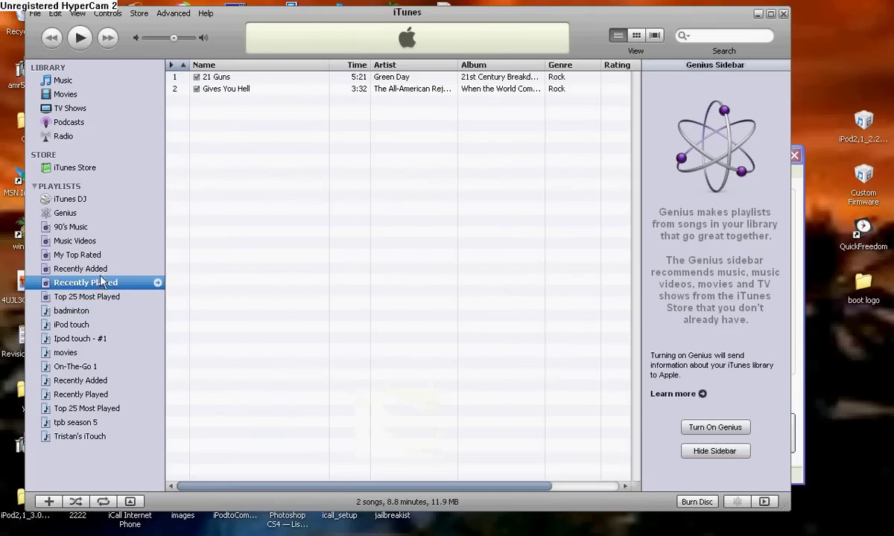
pyautogui.click(89, 312)
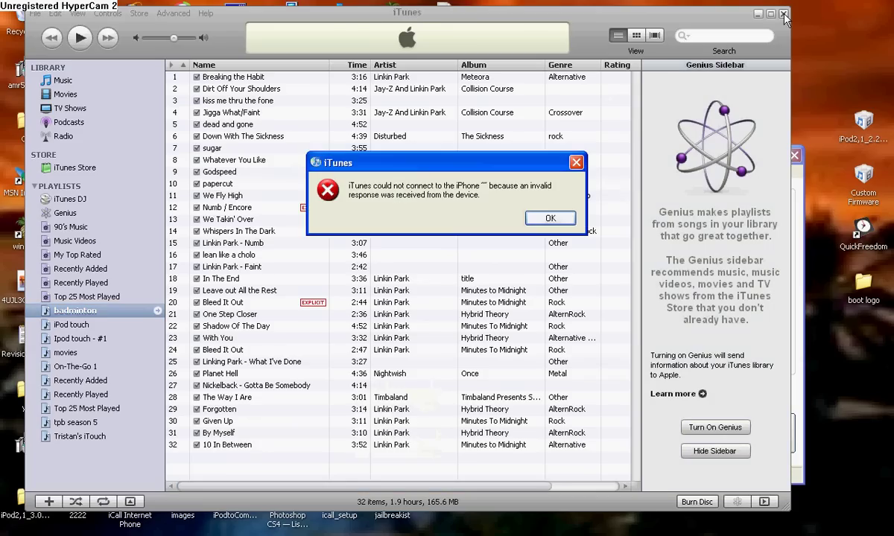
# Step: Dismiss the iTunes error about connecting to the device
pyautogui.press('Return')
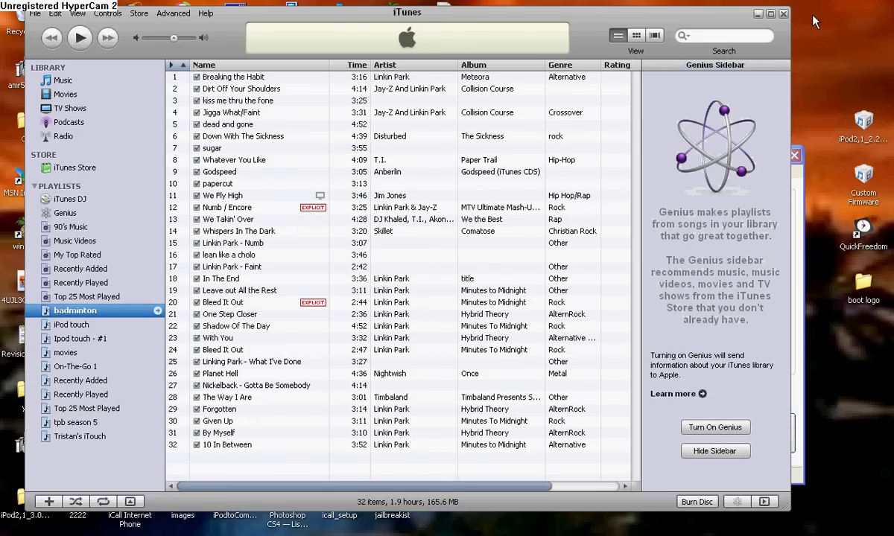